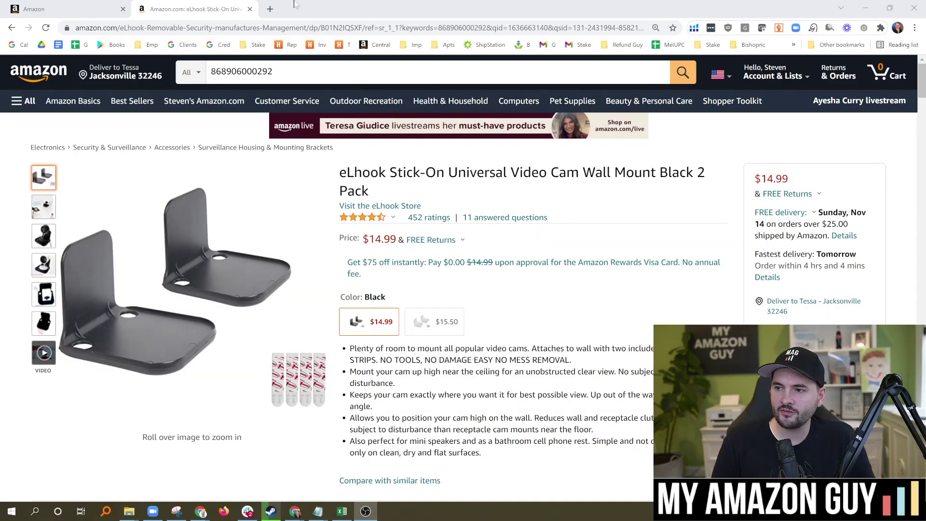
View the White $15.50 product variant, then open the $75 Amazon Rewards Visa offer page.
left_click(352, 5)
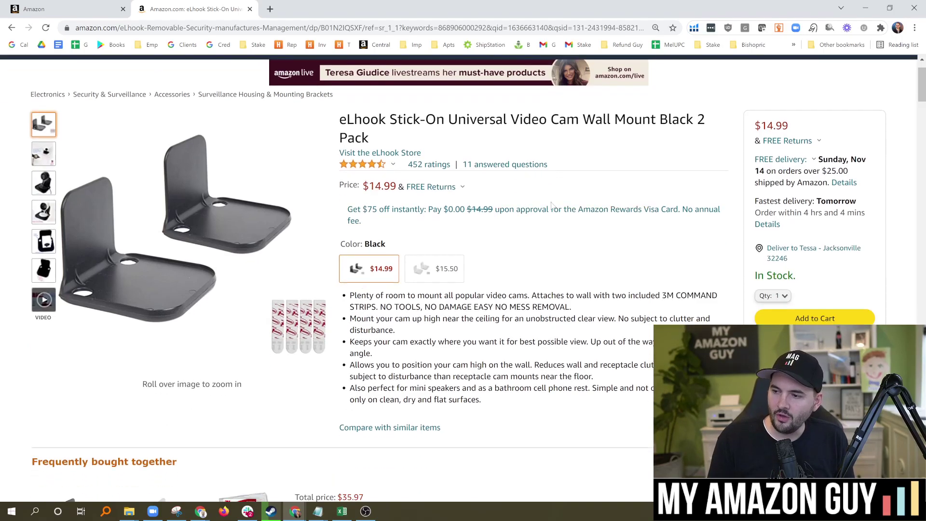
scroll(530, 198, "down", 1)
scroll(531, 237, "down", 1)
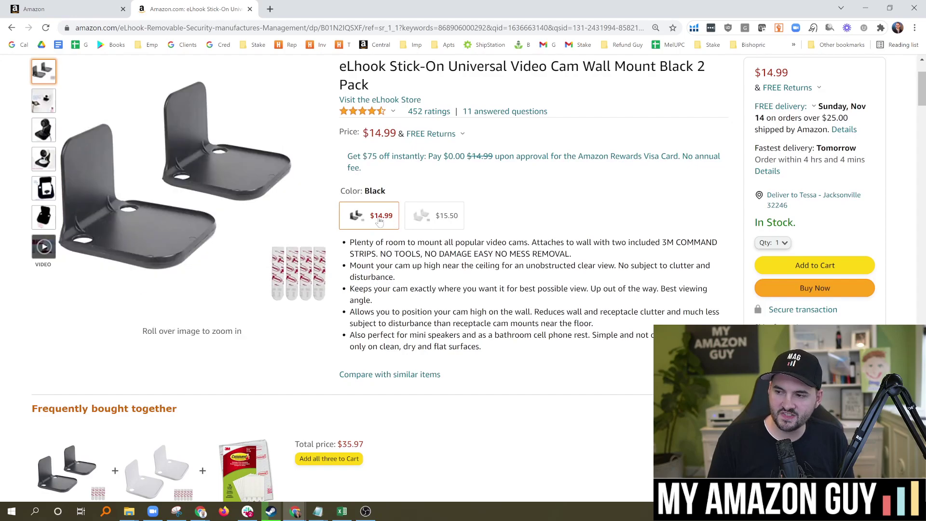
left_click(446, 217)
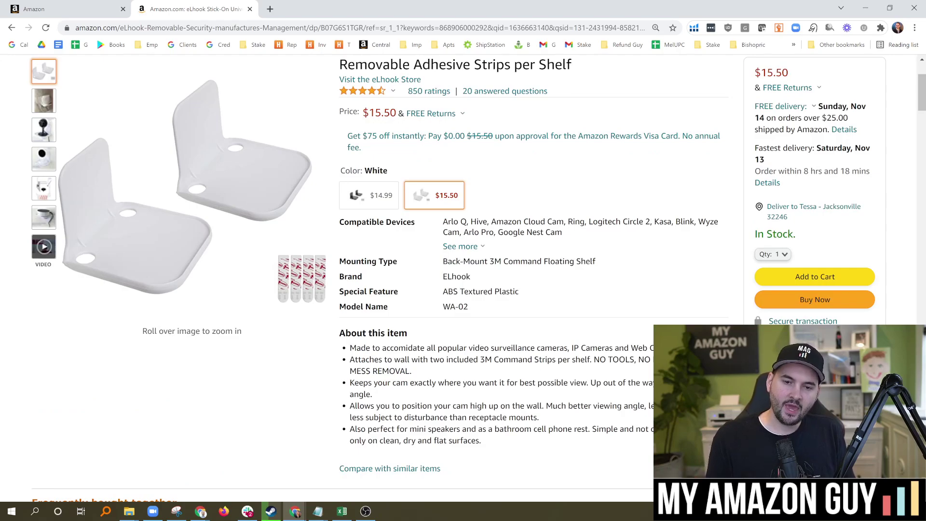
scroll(439, 259, "up", 2)
left_click(510, 248)
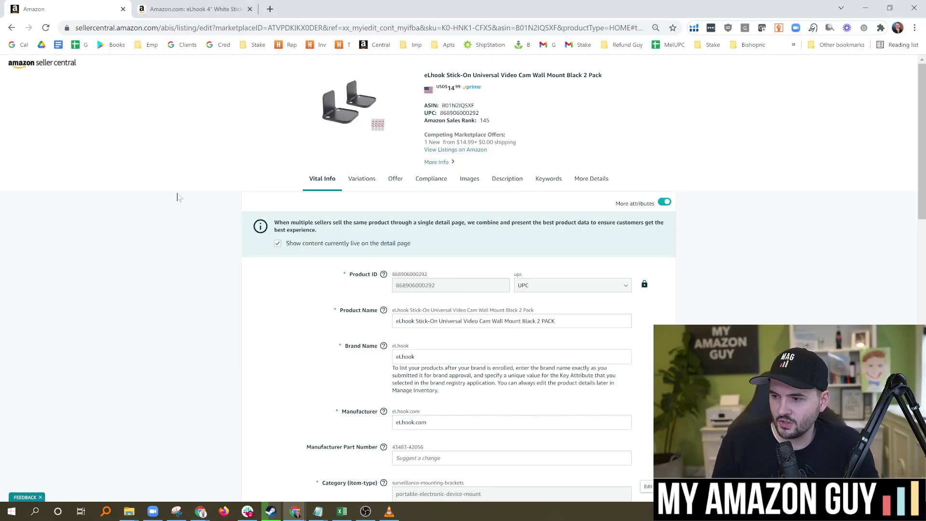
scroll(183, 202, "down", 1)
scroll(188, 208, "down", 1)
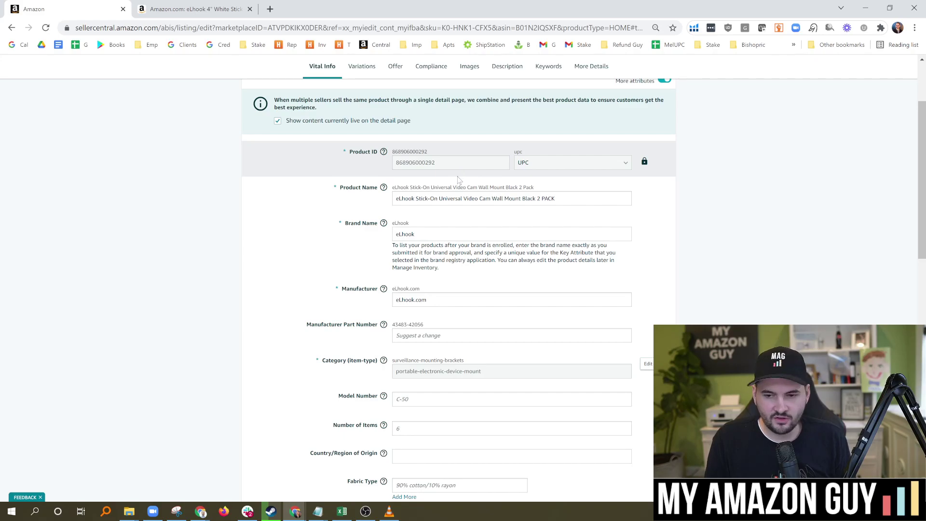
Bring up the Excel flat file and review the parent row's product type and SKU.
left_click(866, 8)
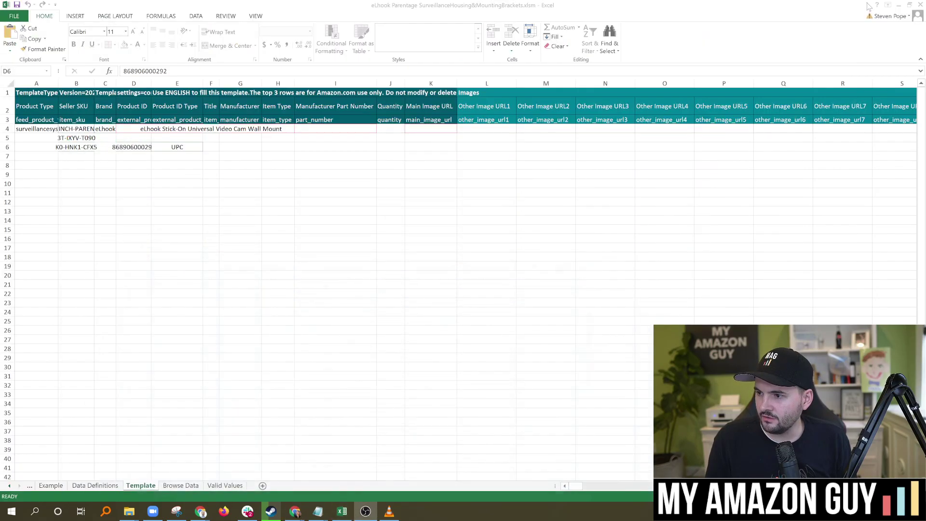
left_click(259, 191)
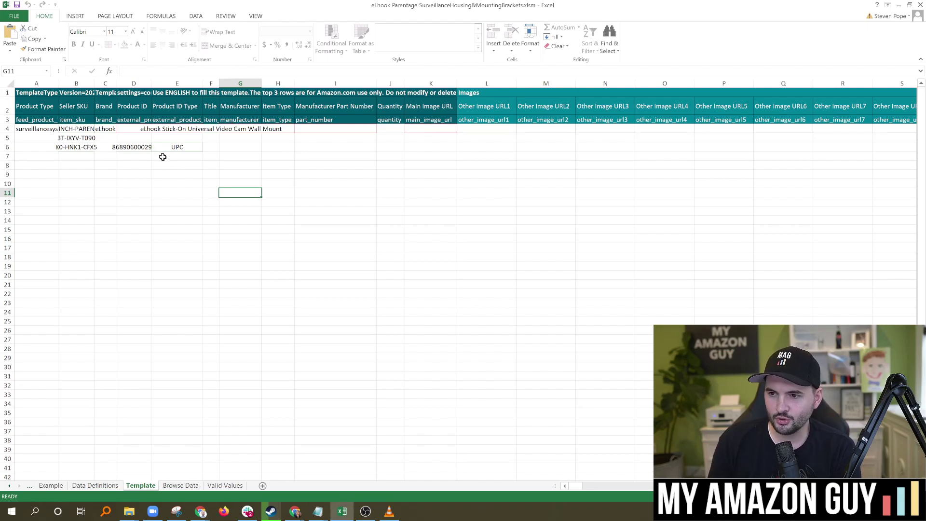
left_click(71, 147)
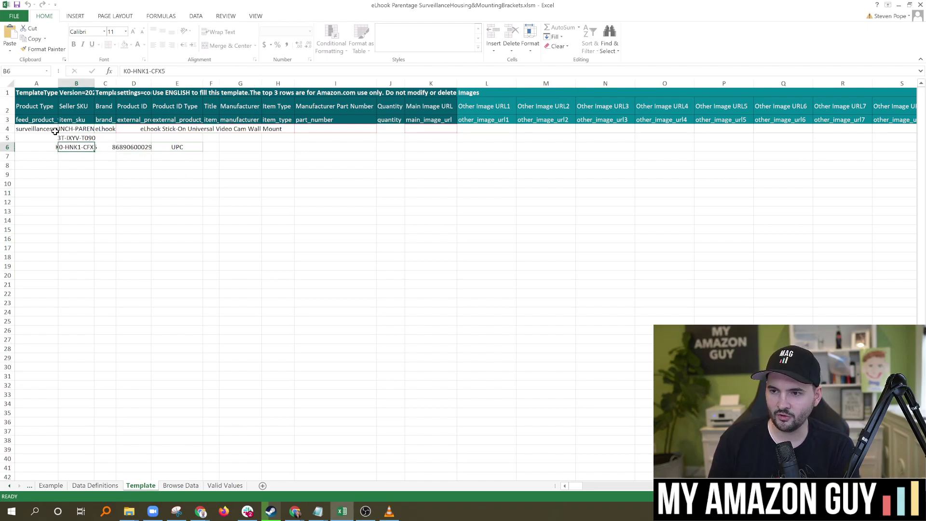
left_click(47, 129)
left_click(81, 132)
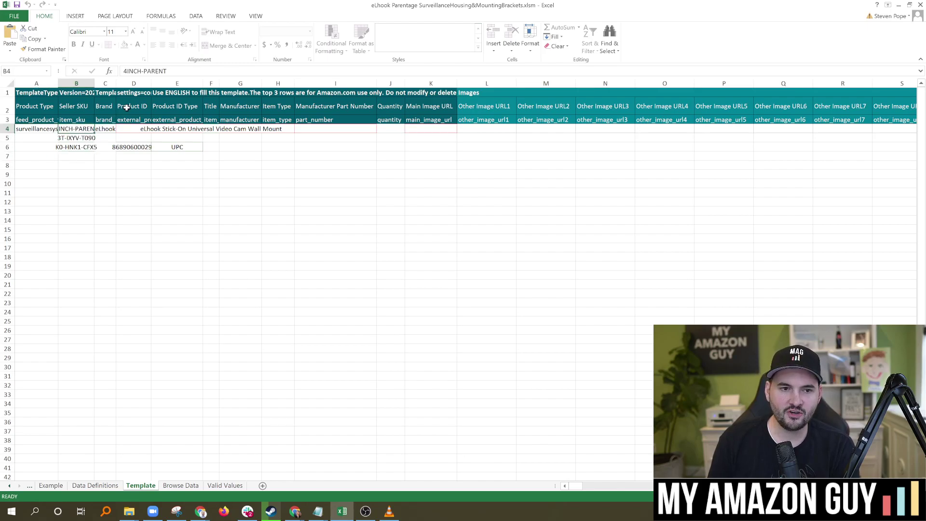
left_click_drag(166, 71, 127, 71)
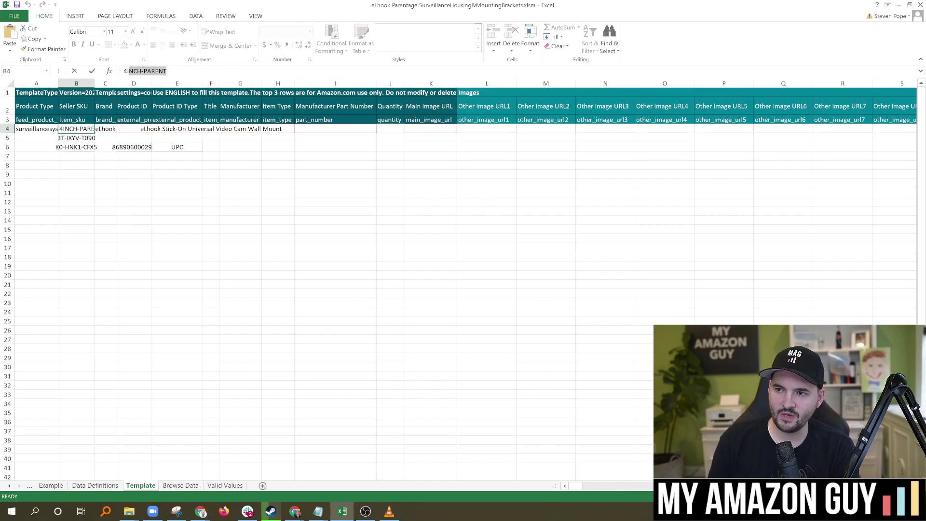
key("Delete")
Review the child SKUs in B5:B6, the child's UPC in D6 and its ID type.
left_click(86, 147)
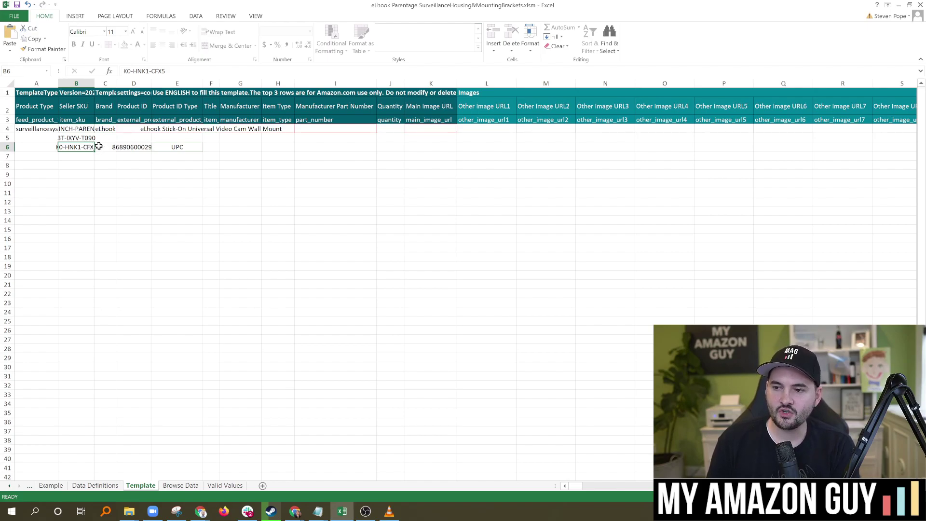
mouse_move(76, 147)
left_mouse_down()
mouse_move(75, 138)
mouse_move(88, 146)
left_mouse_up()
left_click(79, 138)
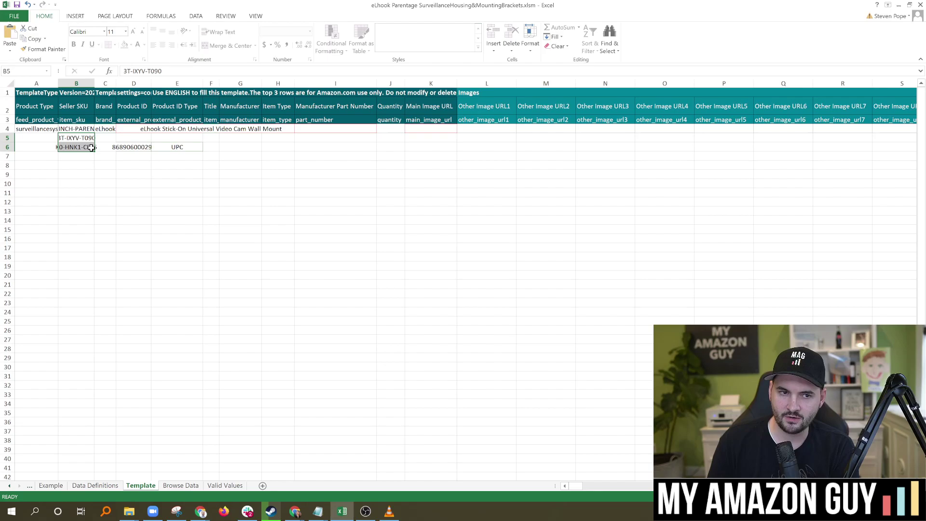
left_click(143, 148)
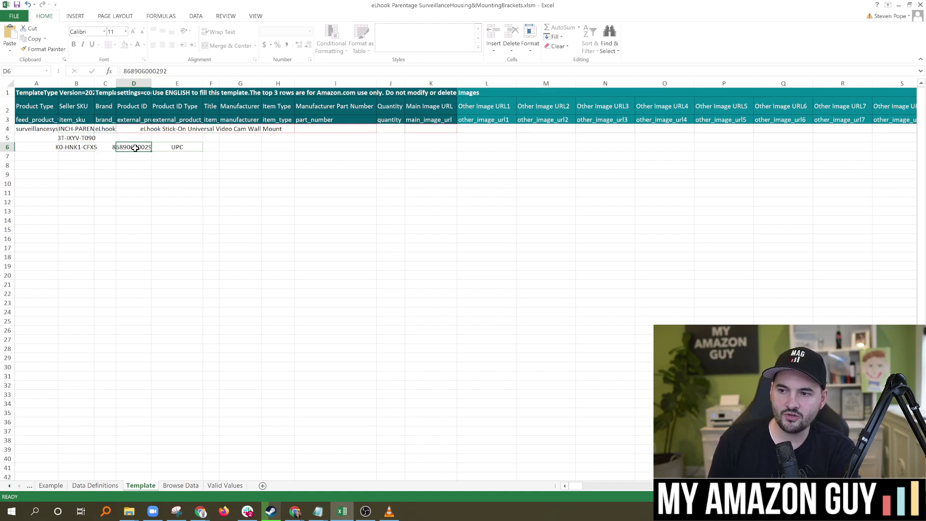
left_click(139, 118)
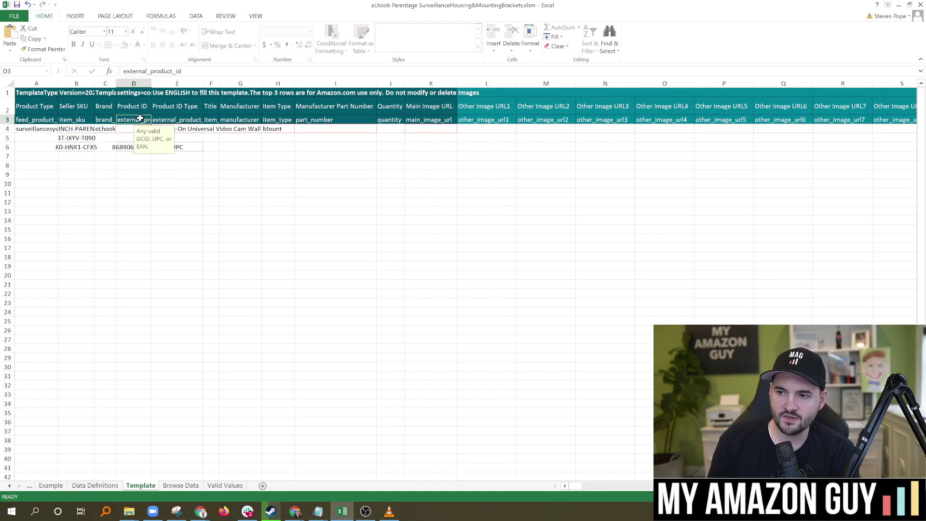
left_click(129, 147)
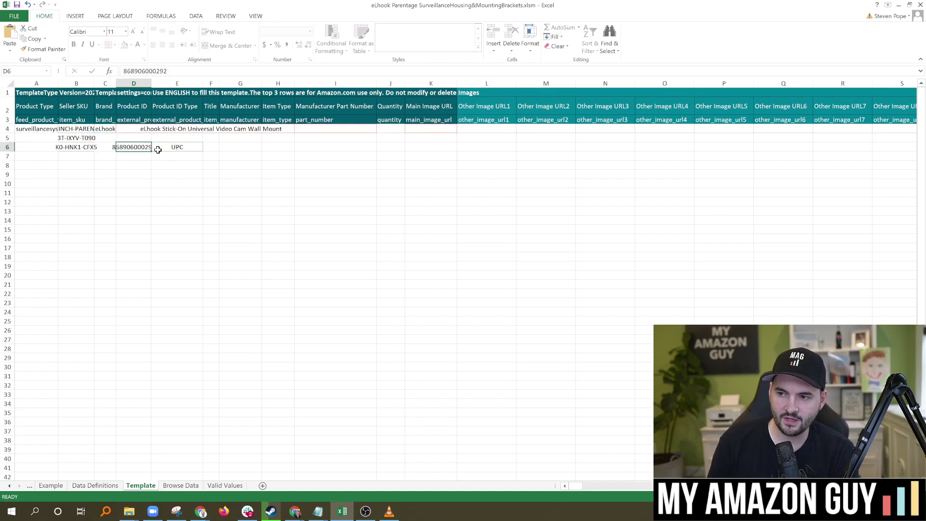
left_click(176, 108)
left_click(189, 149)
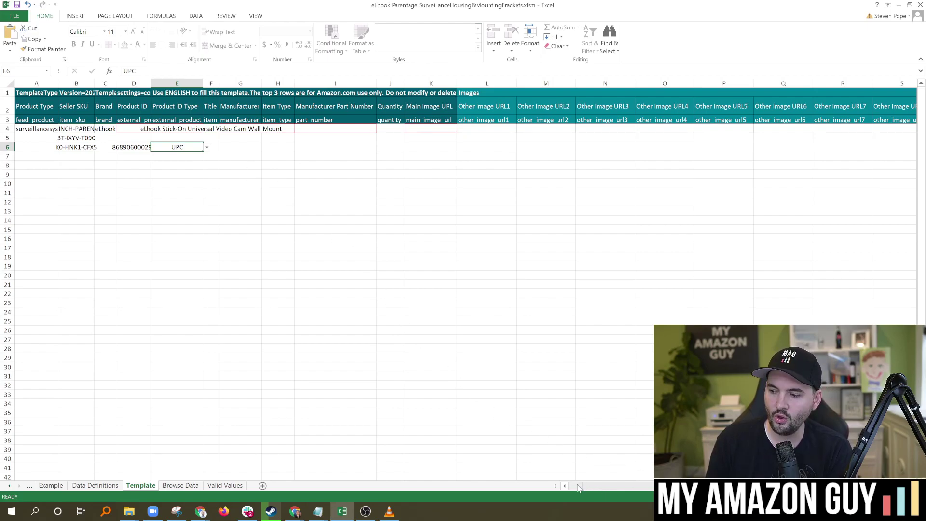
left_click_drag(579, 488, 607, 484)
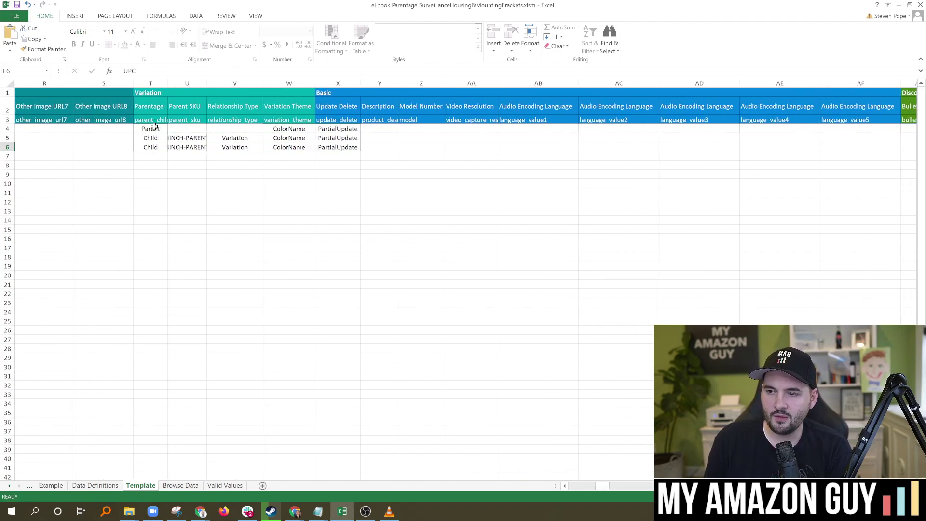
left_click_drag(154, 127, 169, 151)
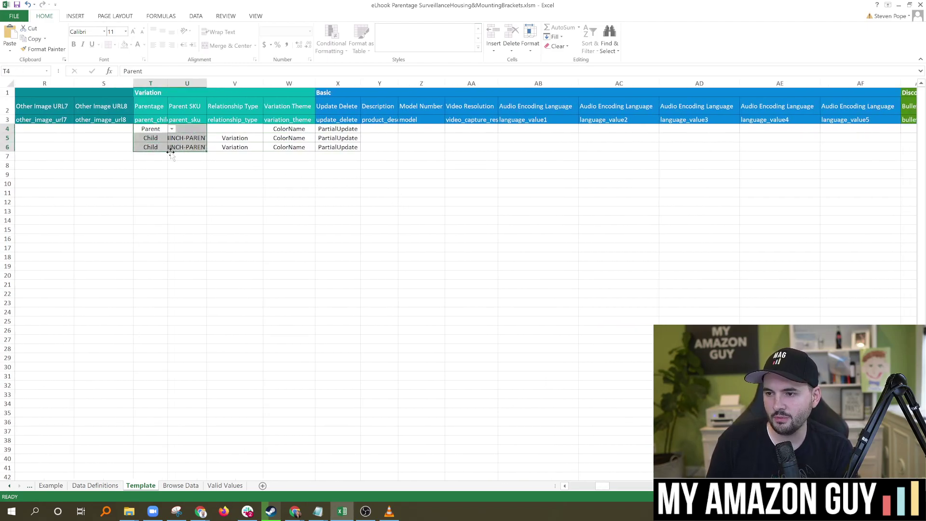
left_click(152, 131)
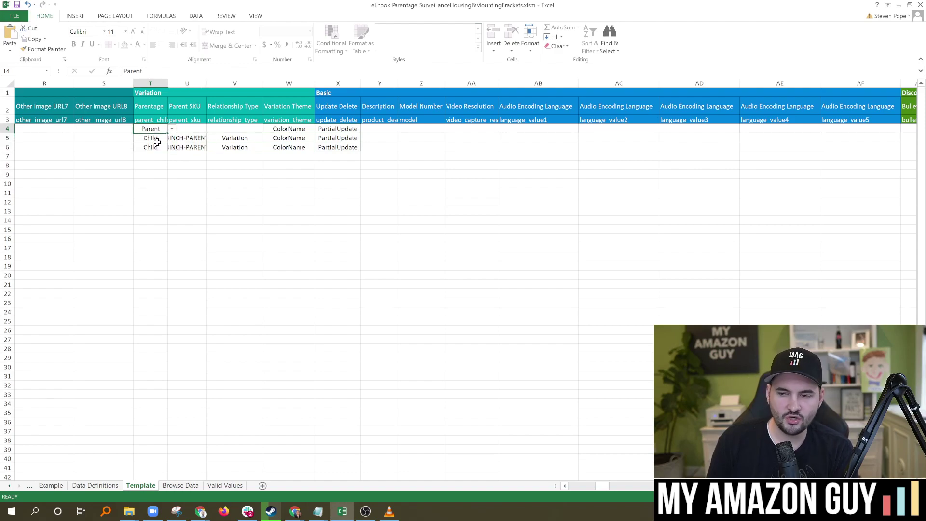
left_click_drag(152, 138, 182, 140)
left_click(190, 139)
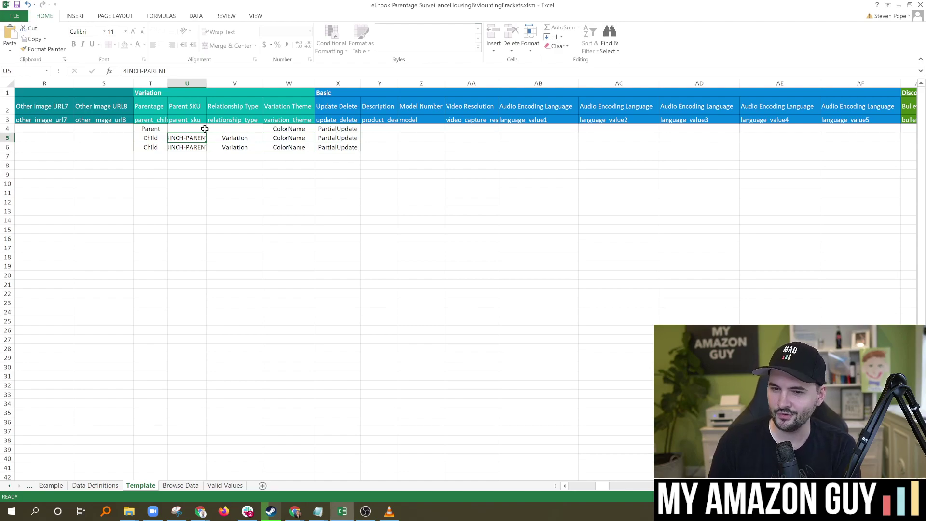
left_click(229, 140)
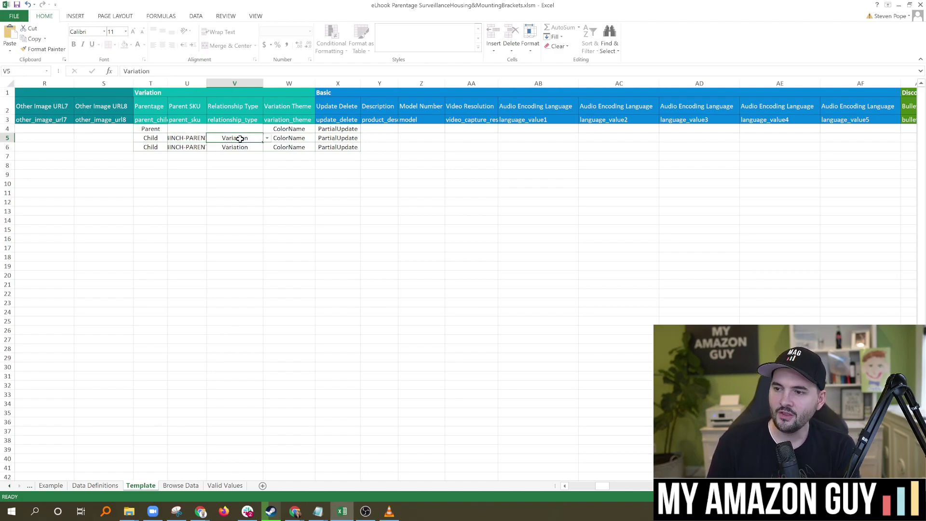
left_click(243, 126)
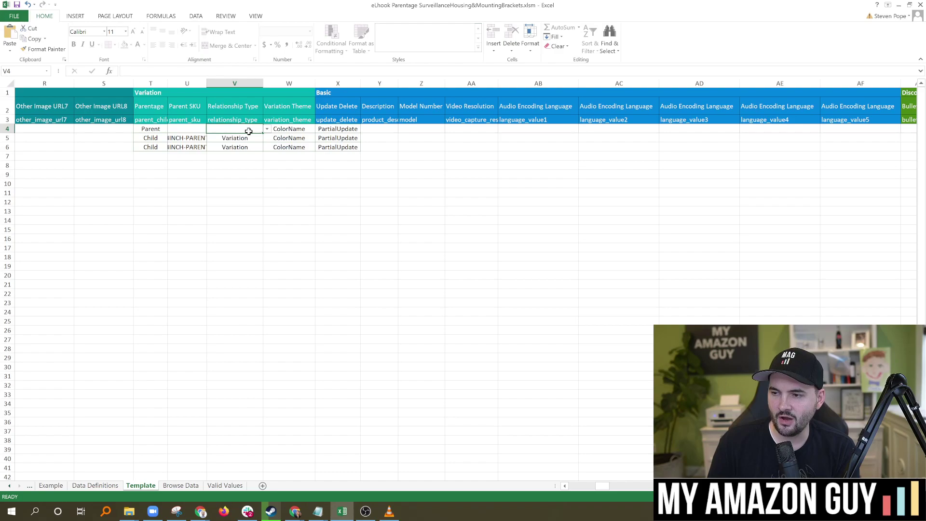
left_click_drag(241, 139, 246, 146)
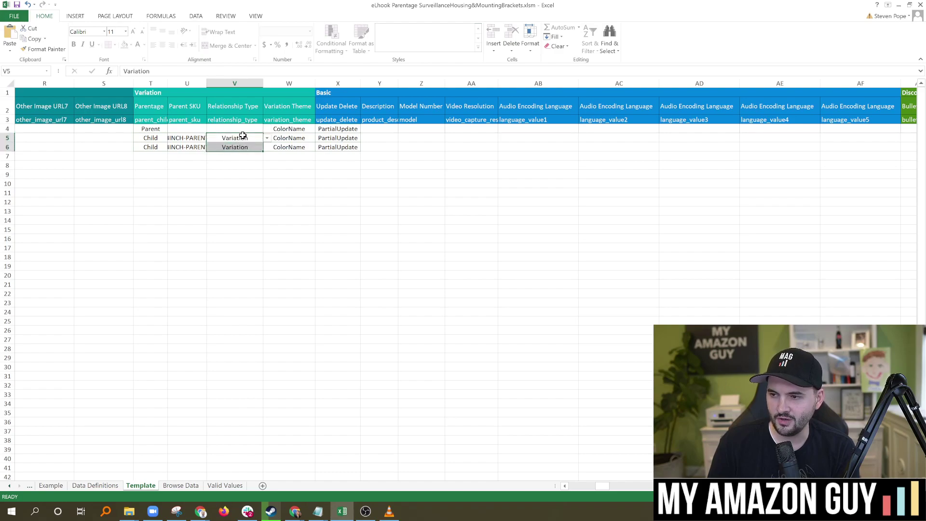
left_click(244, 129)
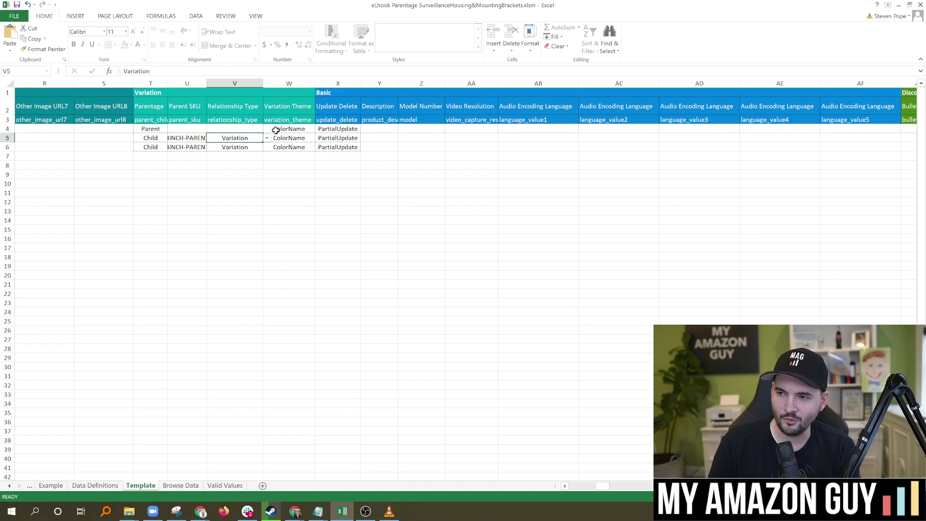
left_click(307, 129)
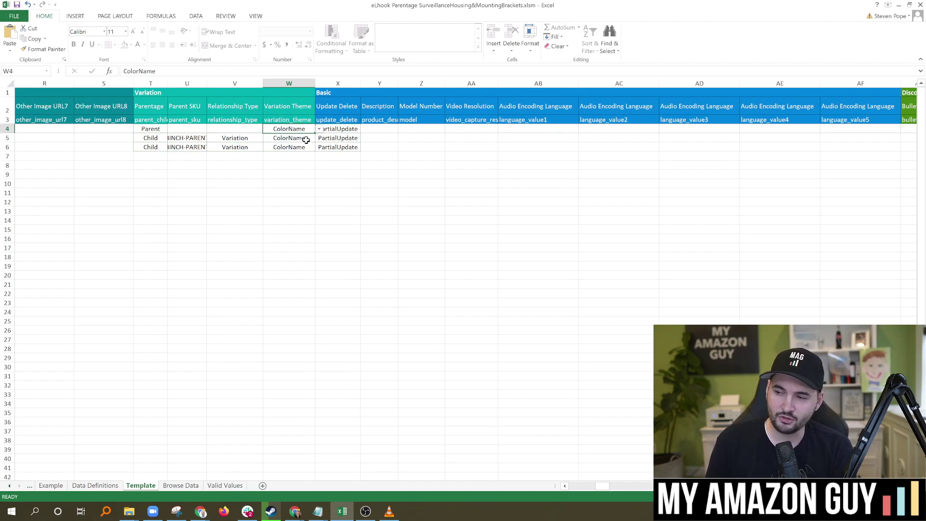
left_click_drag(292, 130, 295, 144)
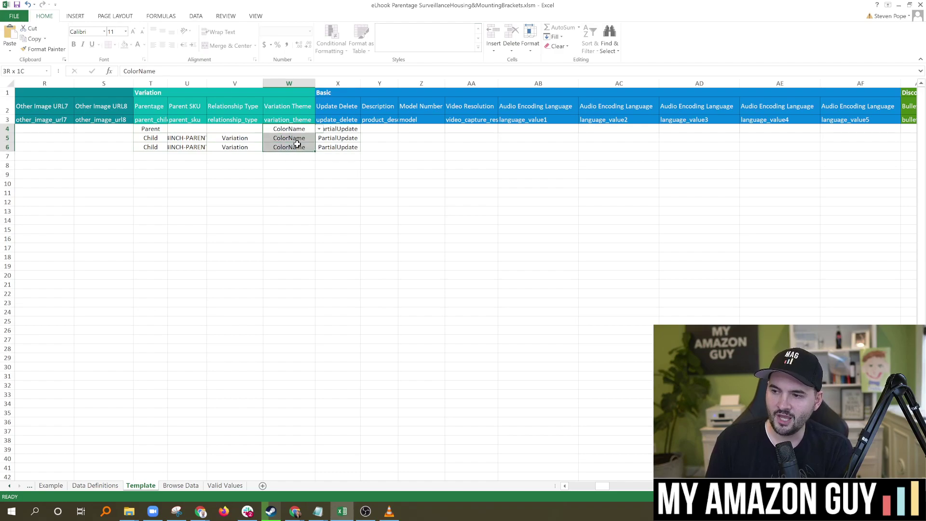
left_click(343, 151)
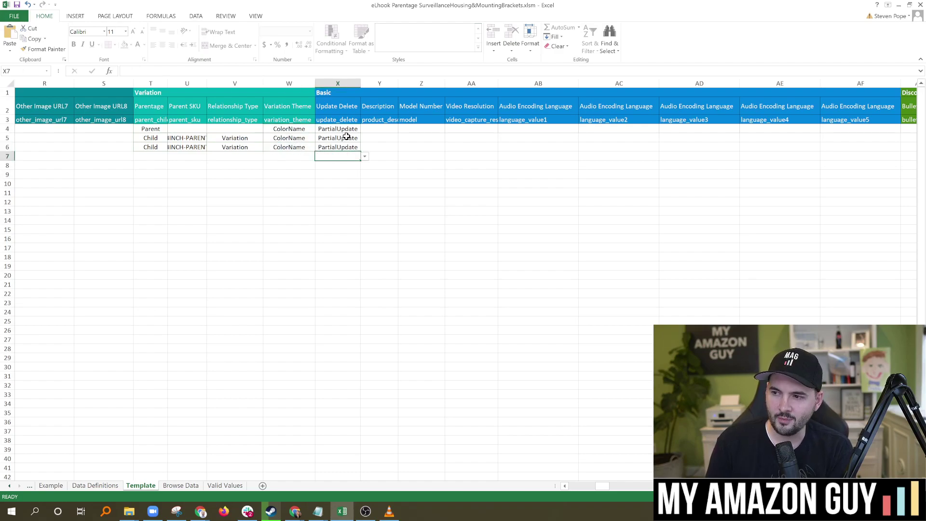
left_click_drag(341, 129, 344, 145)
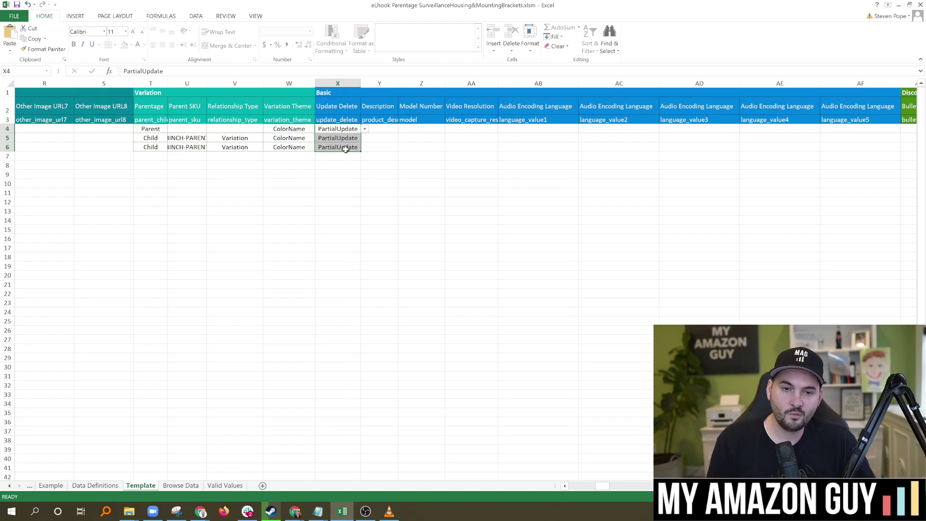
left_click(343, 147)
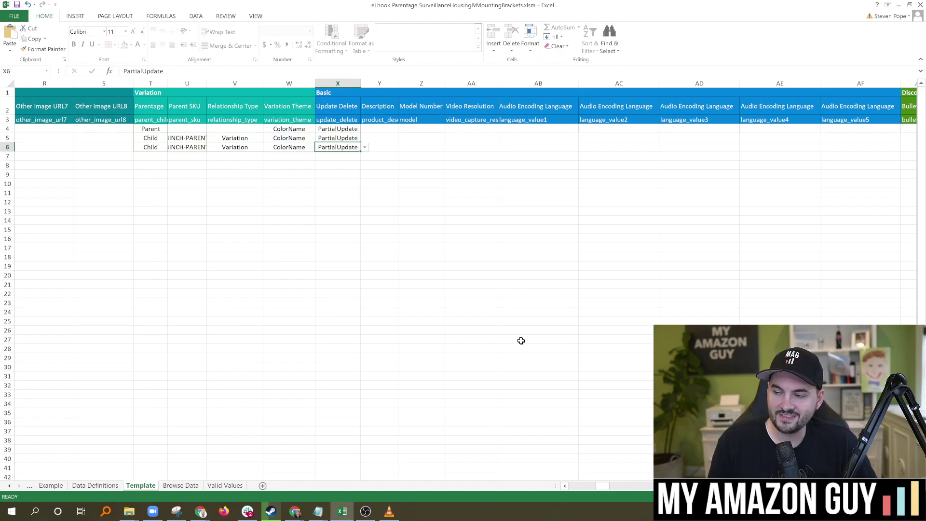
scroll(523, 403, "right", 2)
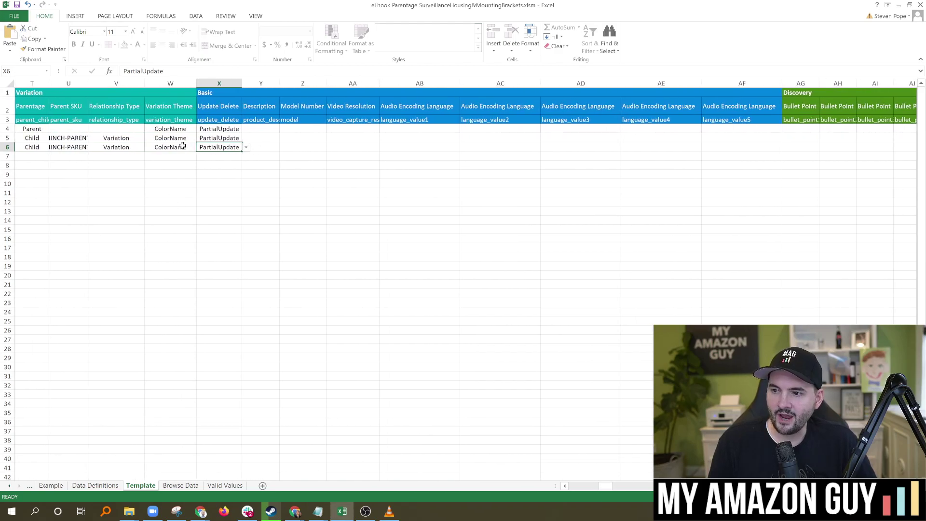
mouse_move(182, 146)
left_mouse_down()
mouse_move(179, 132)
mouse_move(179, 139)
left_mouse_up()
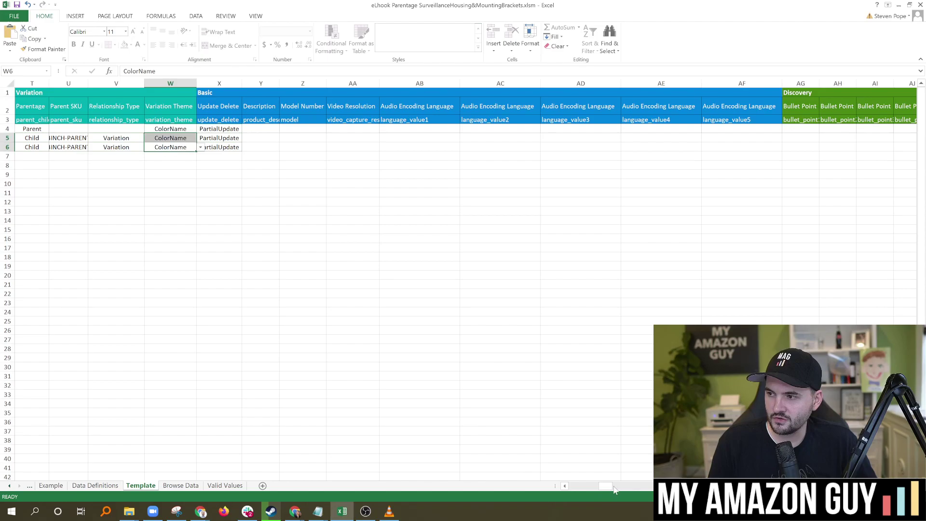
left_click_drag(614, 489, 629, 490)
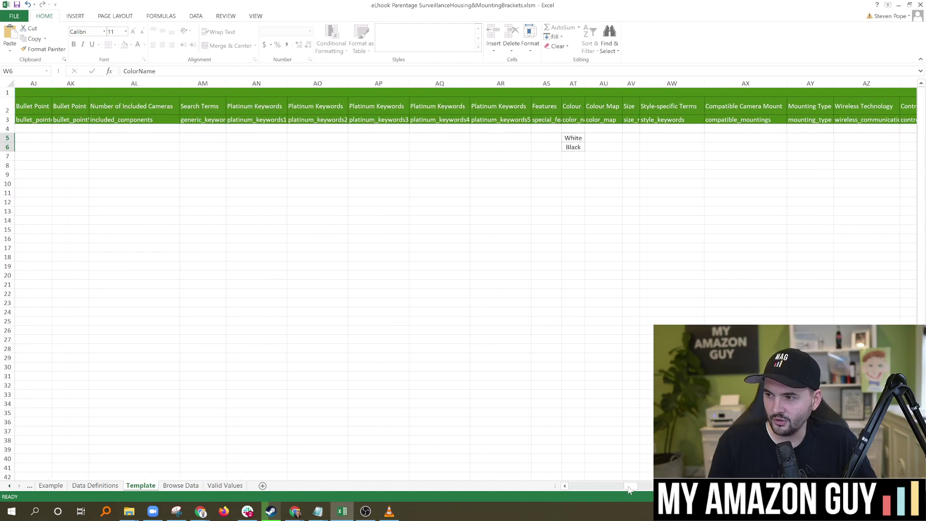
Check the color_name rules and White/Black values in AT5:AT6, dismissing the protected-sheet warning.
left_click(575, 120)
left_click(572, 146)
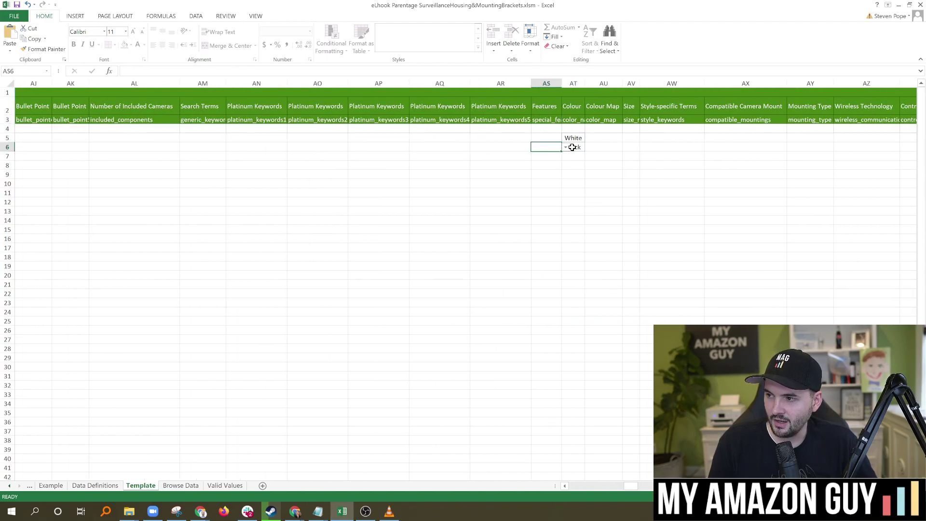
left_click_drag(572, 139, 575, 147)
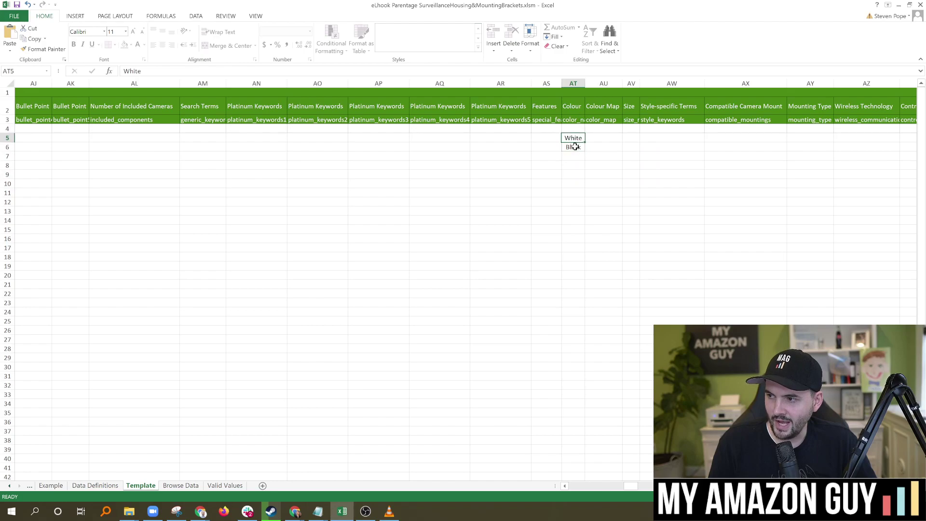
left_click(573, 119)
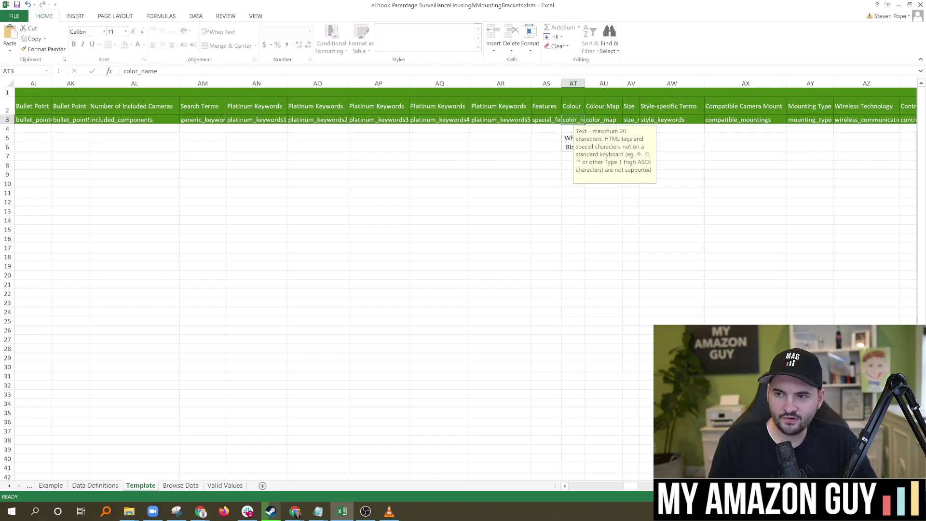
left_click(140, 73)
left_click(462, 283)
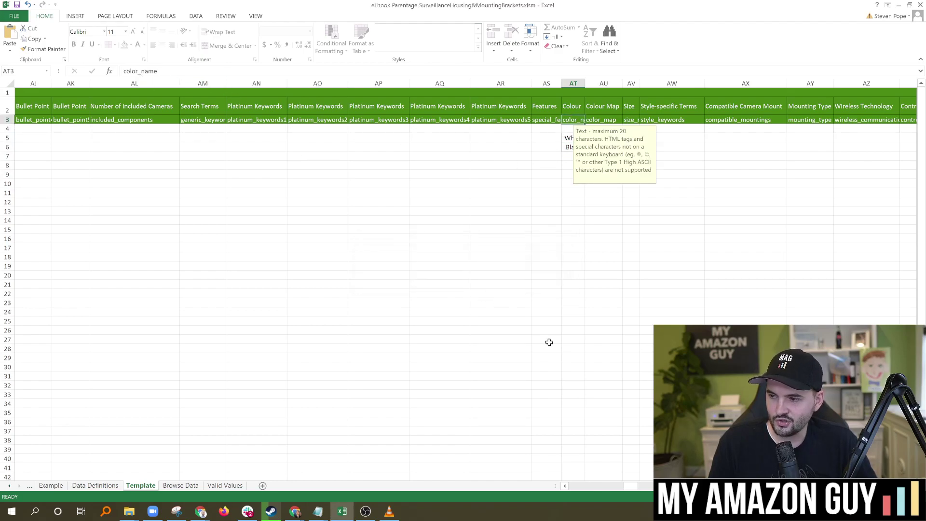
Confirm row 6's ColorName variation theme, then return to the Seller Central upload page.
left_click_drag(631, 486, 602, 483)
left_click(231, 147)
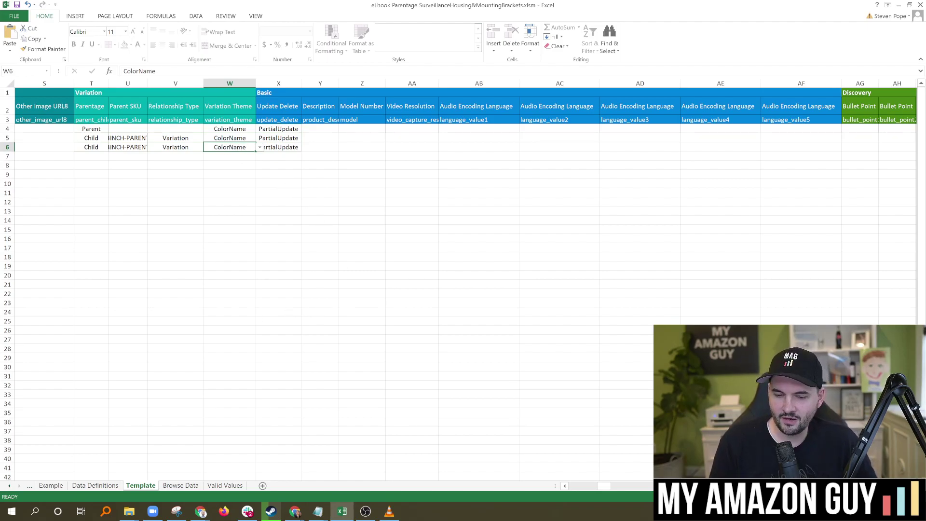
key("alt+Tab")
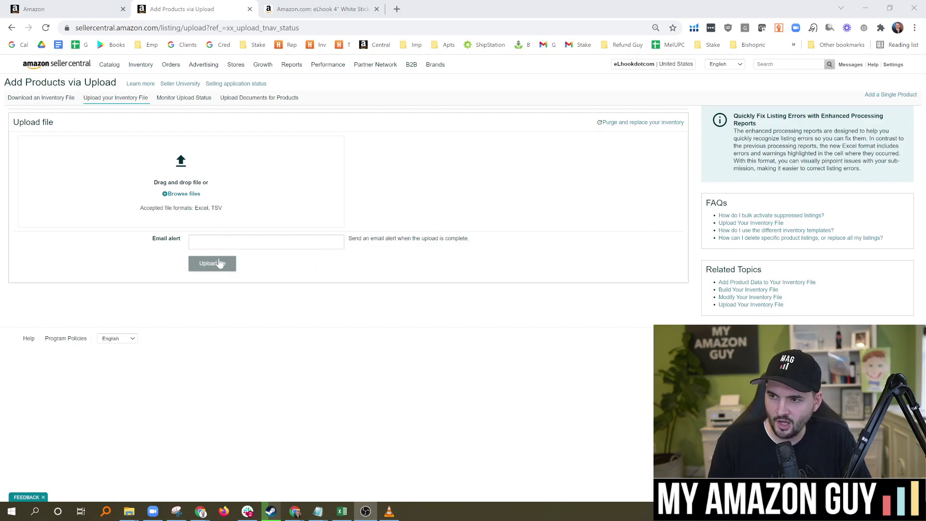
Show the Monitor Upload Status list, with the November 11, 2021 upload Done for 1 record.
left_click(196, 98)
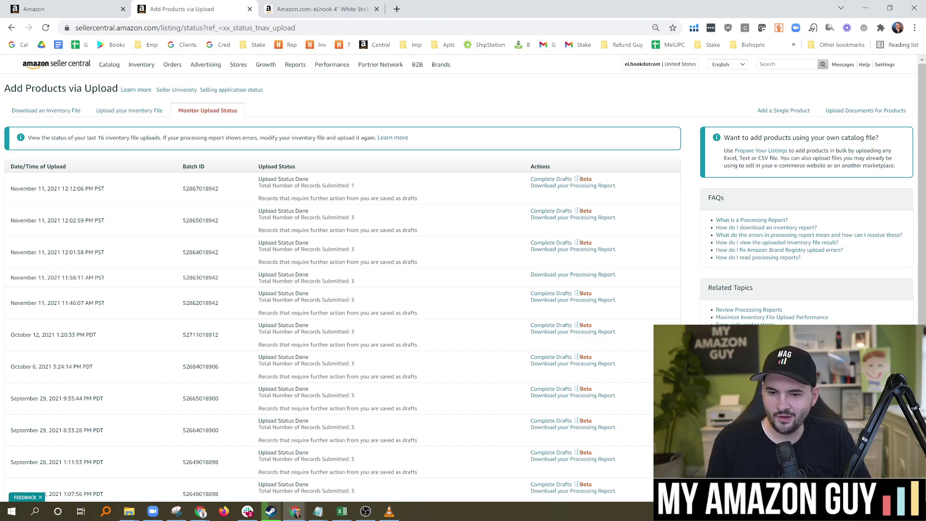
mouse_move(142, 65)
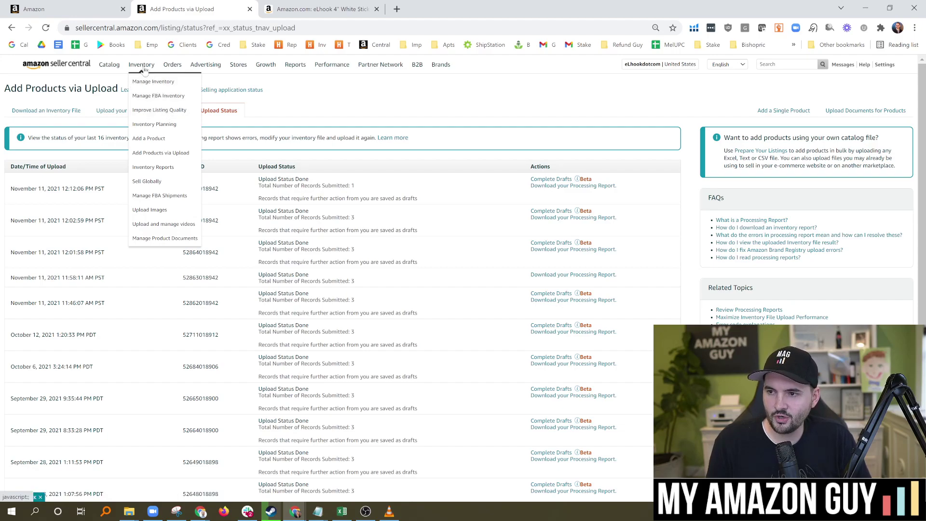
Open Inventory Reports in a new tab and look at the available report types.
right_click(171, 170)
left_click(202, 175)
left_click(299, 9)
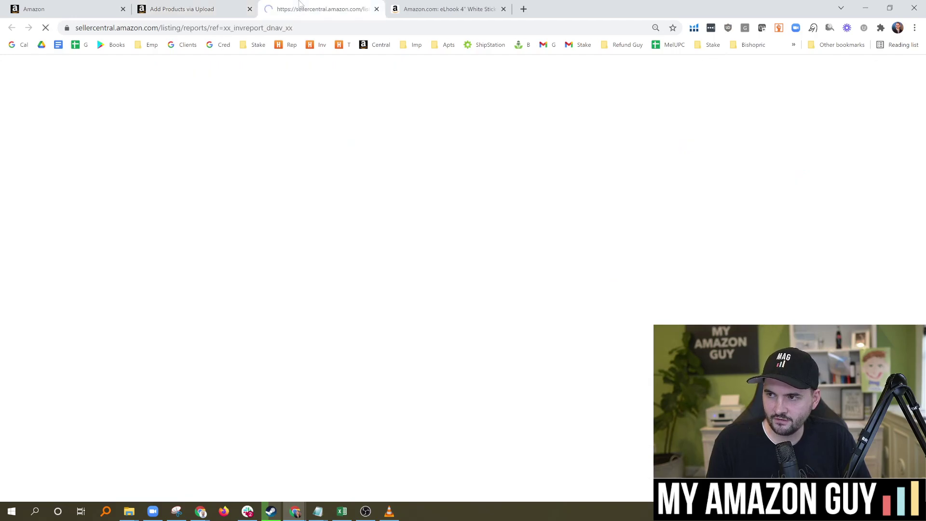
left_click(413, 136)
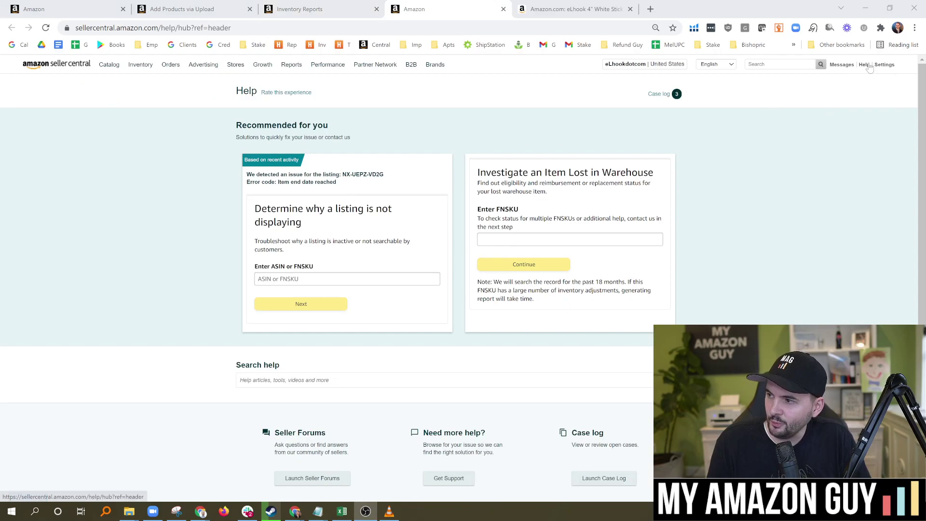
scroll(819, 227, "down", 2)
Browse Get Support under Selling on Amazon to the Products, Listings, or Inventory issues.
left_click(448, 434)
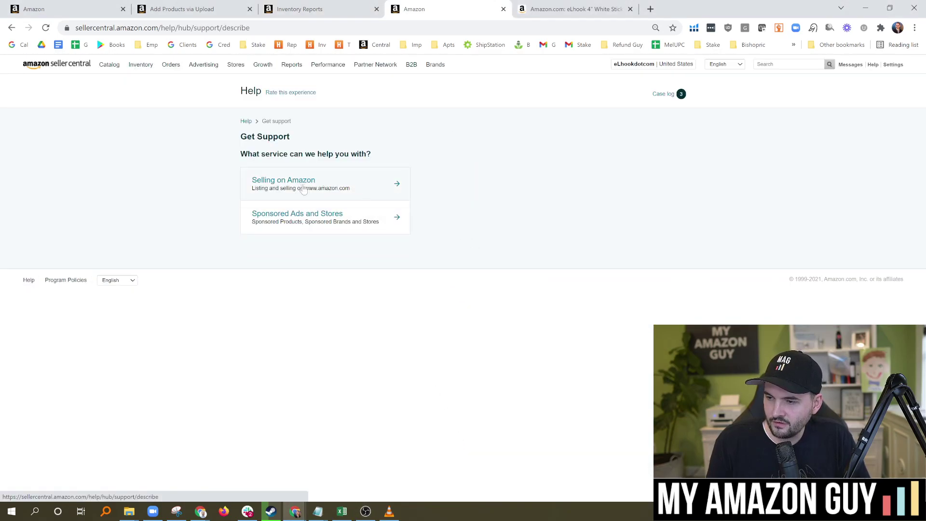
left_click(325, 182)
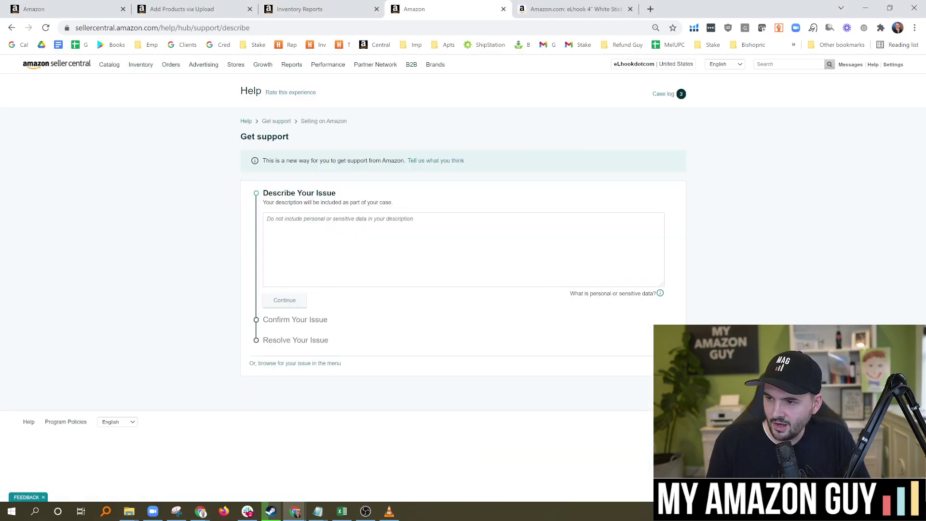
left_click(285, 367)
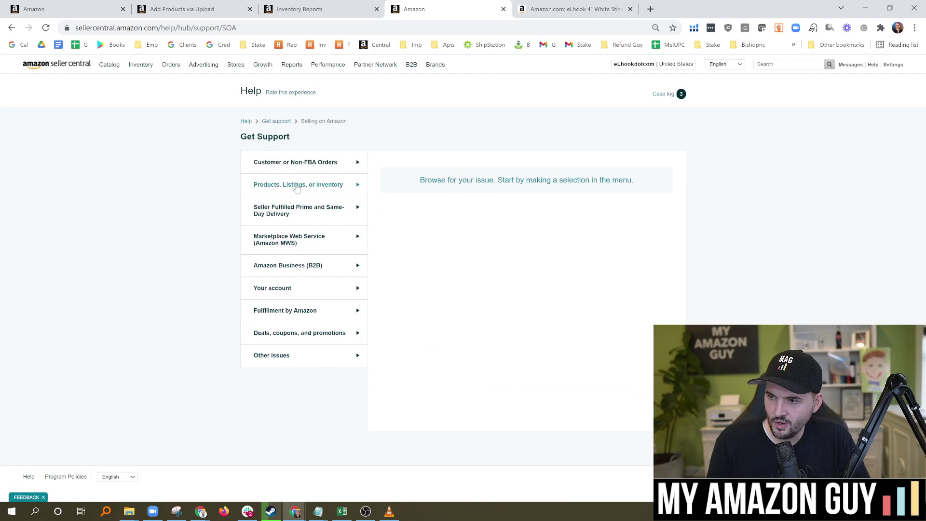
left_click(297, 186)
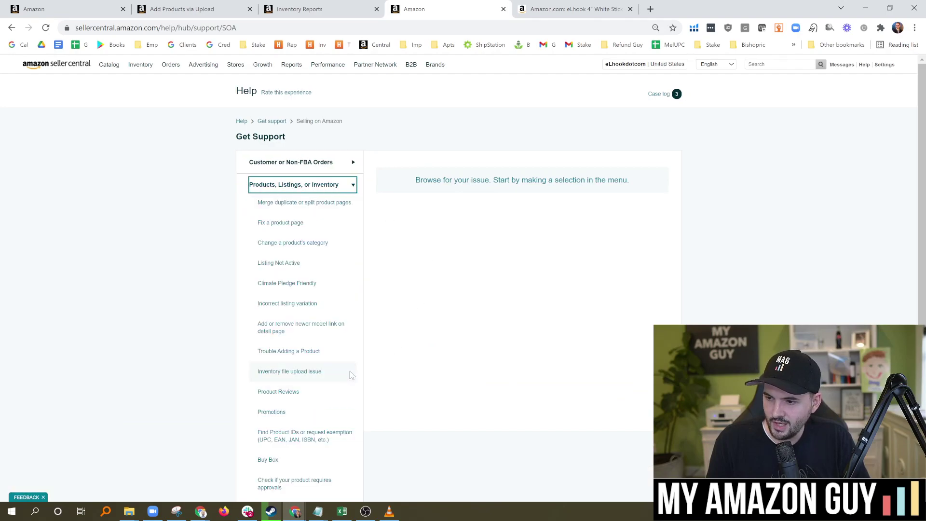
scroll(329, 345, "down", 1)
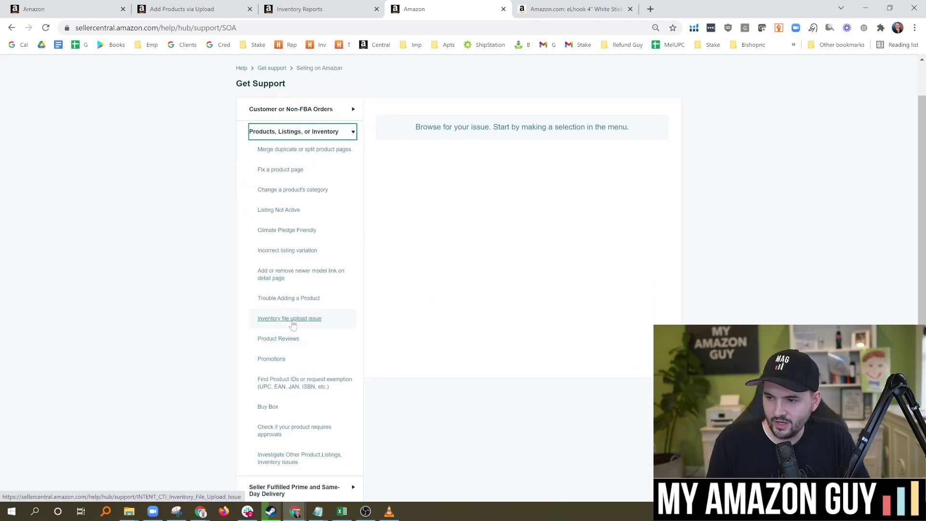
Describe the Inventory file upload issue as 'Please enable the category listing export report.'.
left_click(292, 319)
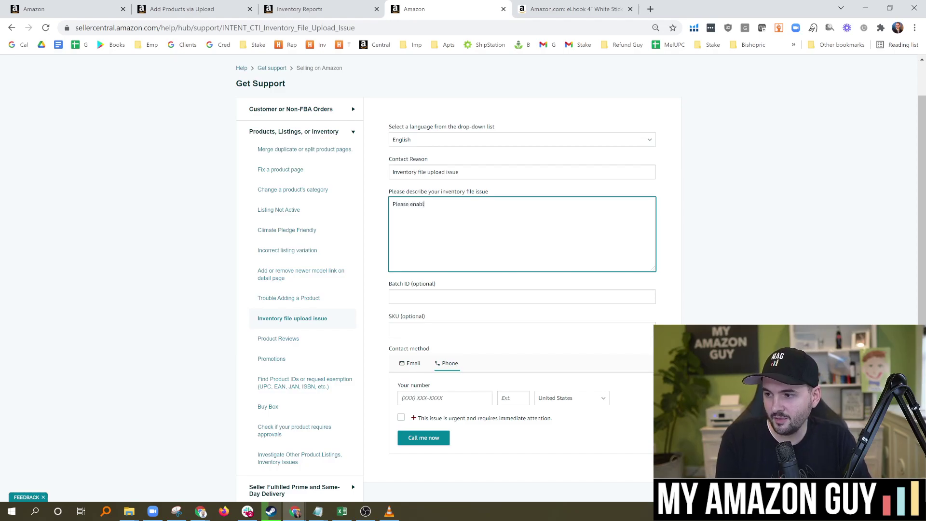
type("category listing expor")
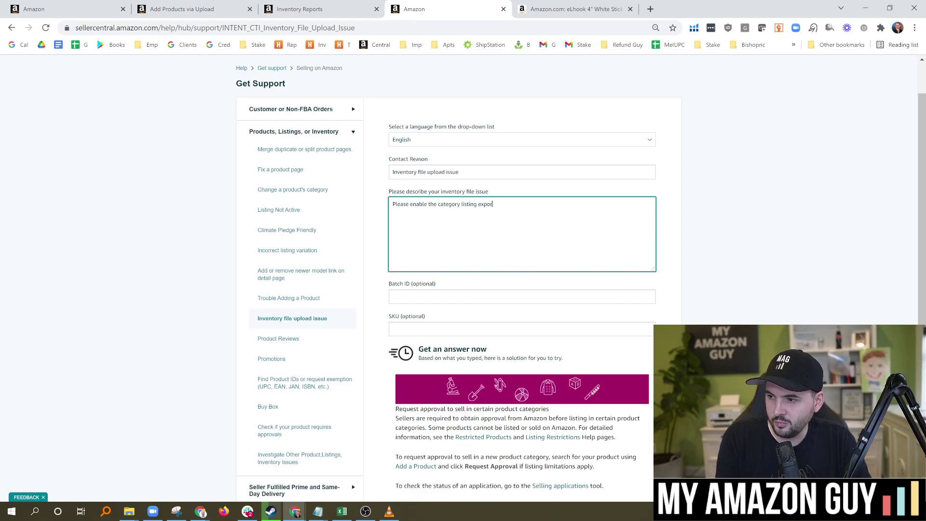
type("t report")
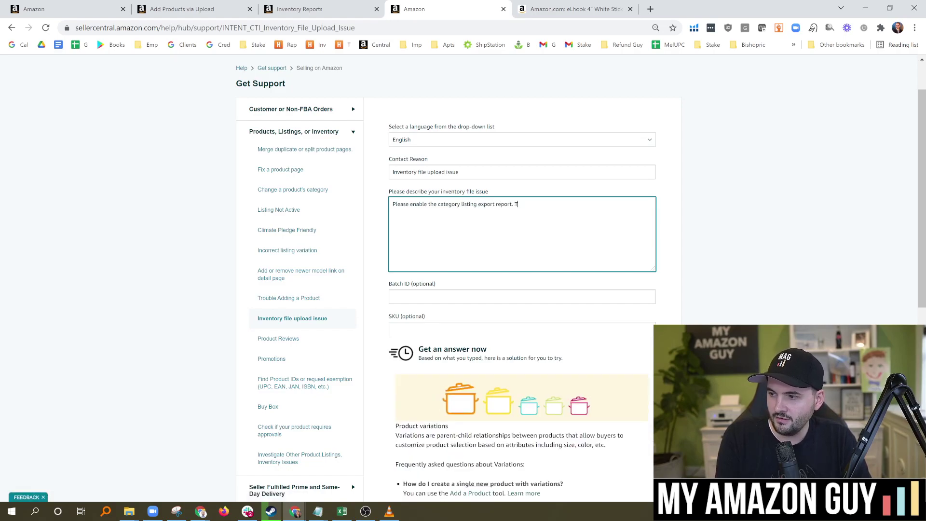
type(".")
scroll(468, 393, "down", 5)
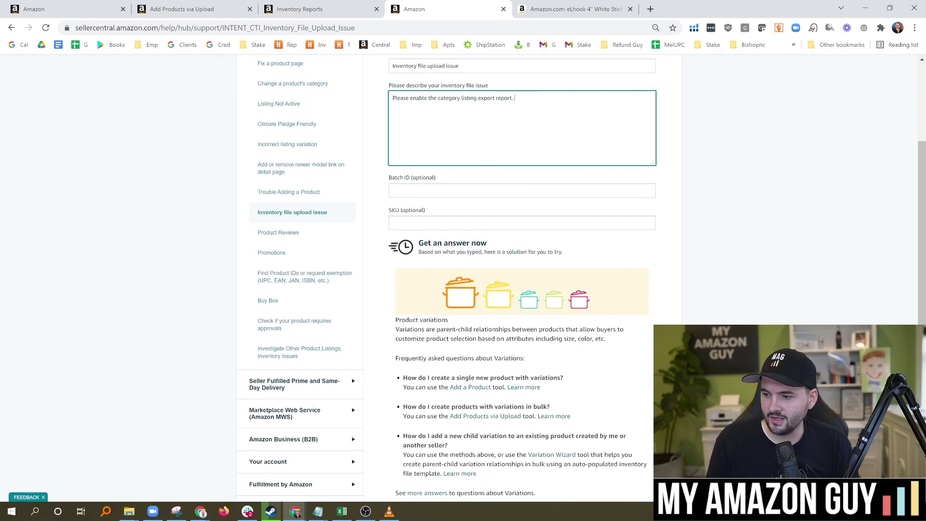
scroll(417, 437, "down", 1)
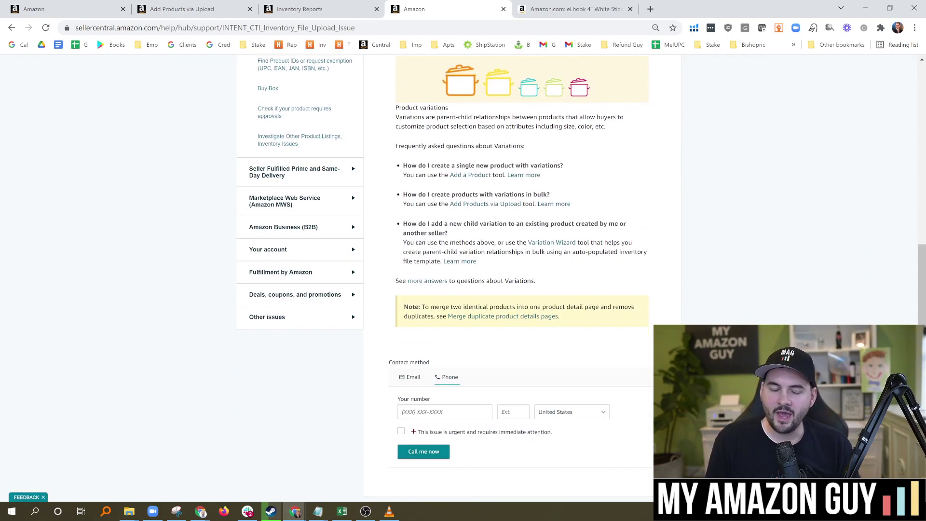
scroll(416, 118, "up", 7)
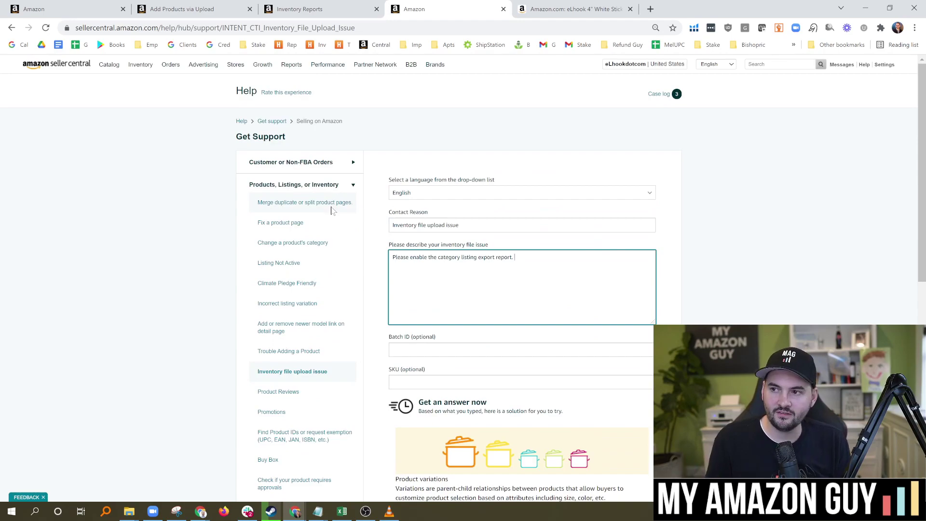
left_click(179, 177)
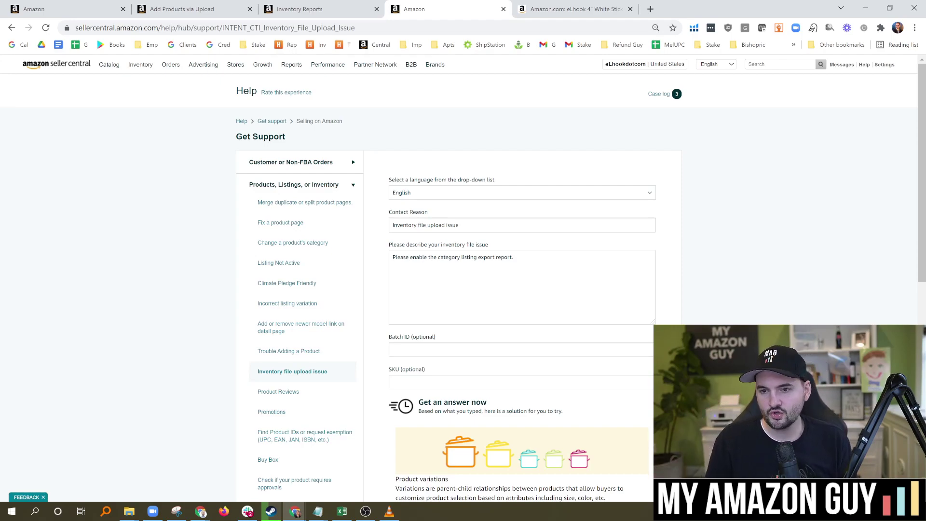
key("alt+Tab")
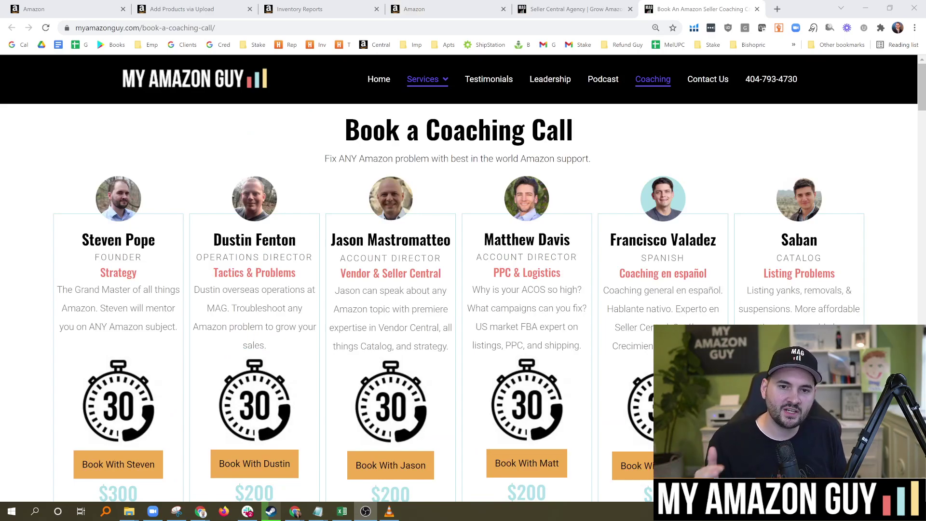
left_click(625, 157)
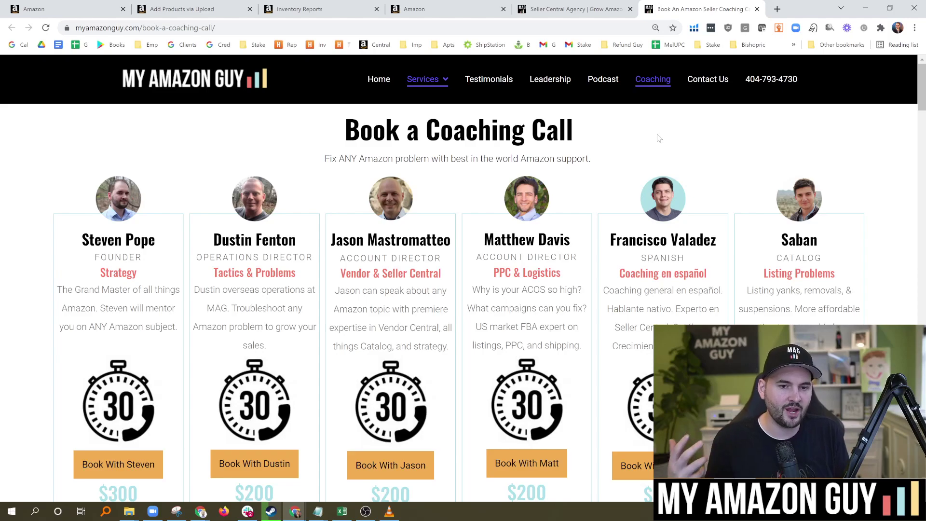
scroll(209, 265, "down", 2)
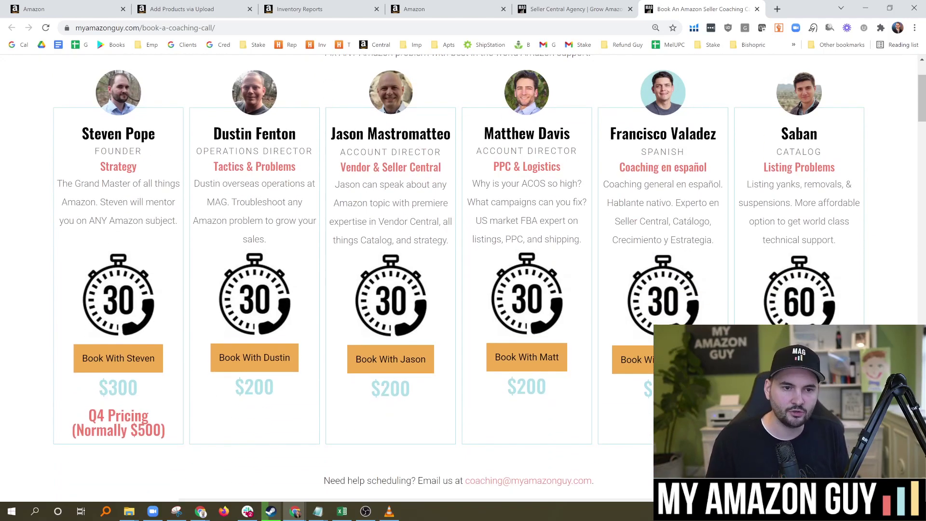
scroll(338, 212, "up", 1)
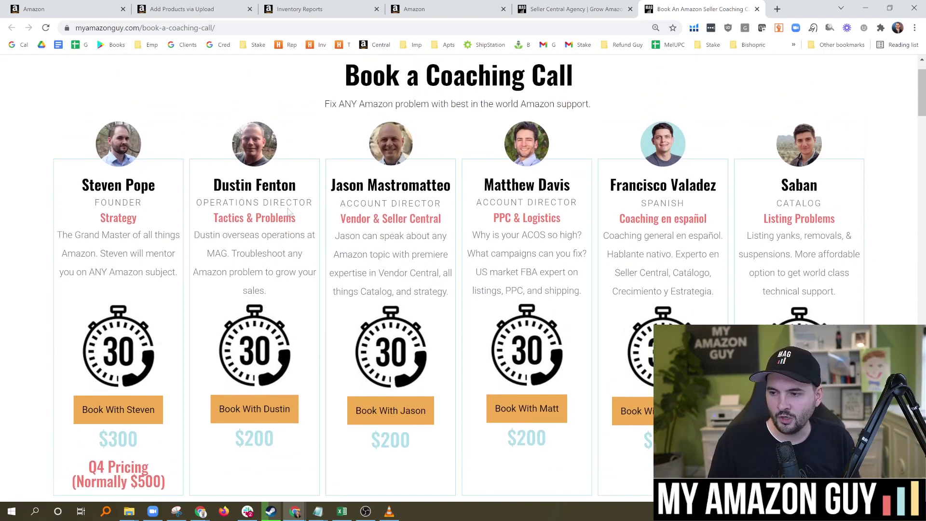
scroll(338, 212, "down", 2)
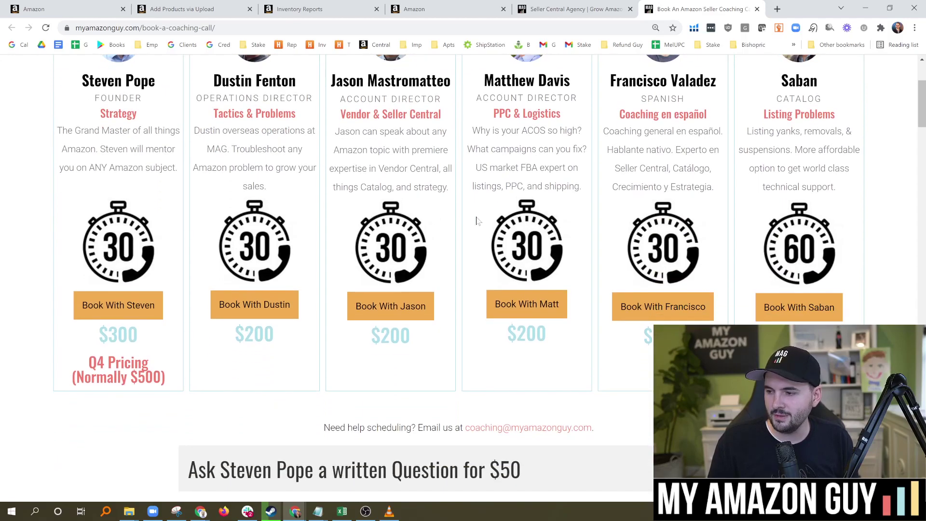
scroll(476, 220, "up", 2)
scroll(690, 231, "down", 1)
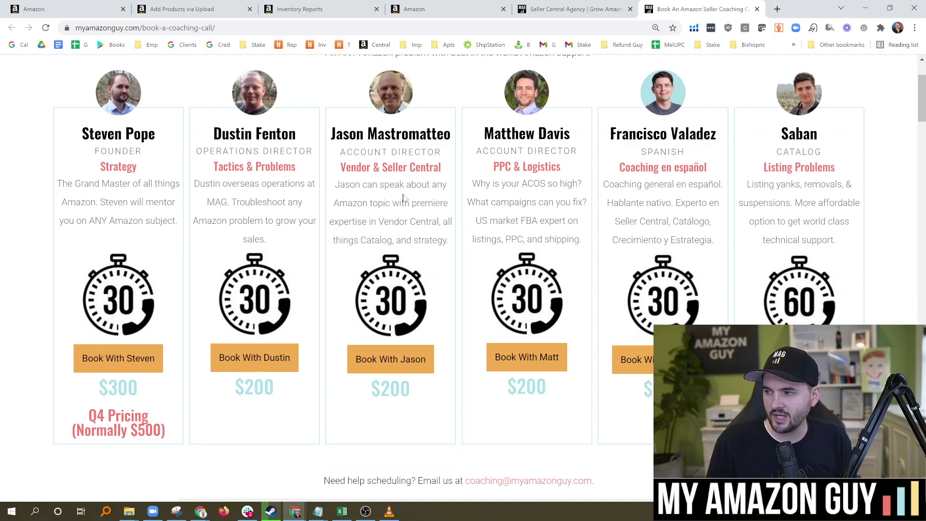
scroll(415, 218, "down", 1)
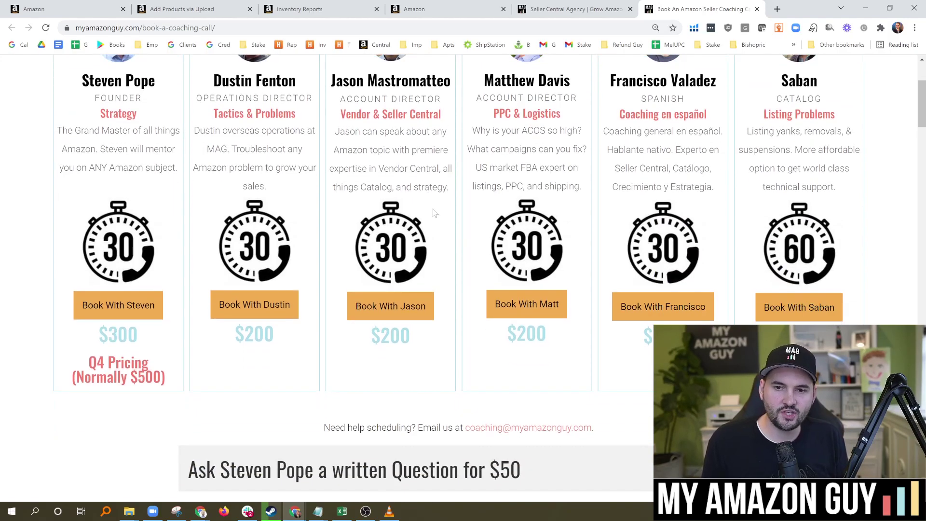
scroll(428, 228, "up", 3)
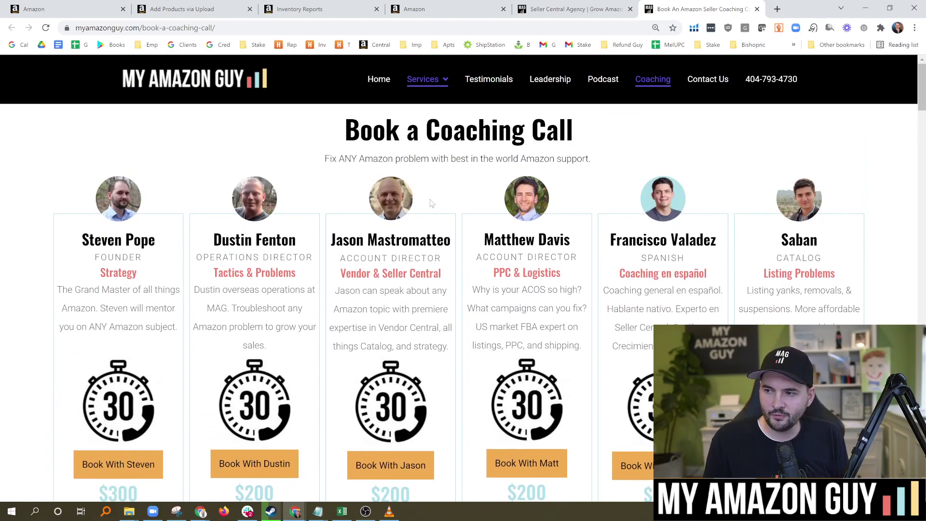